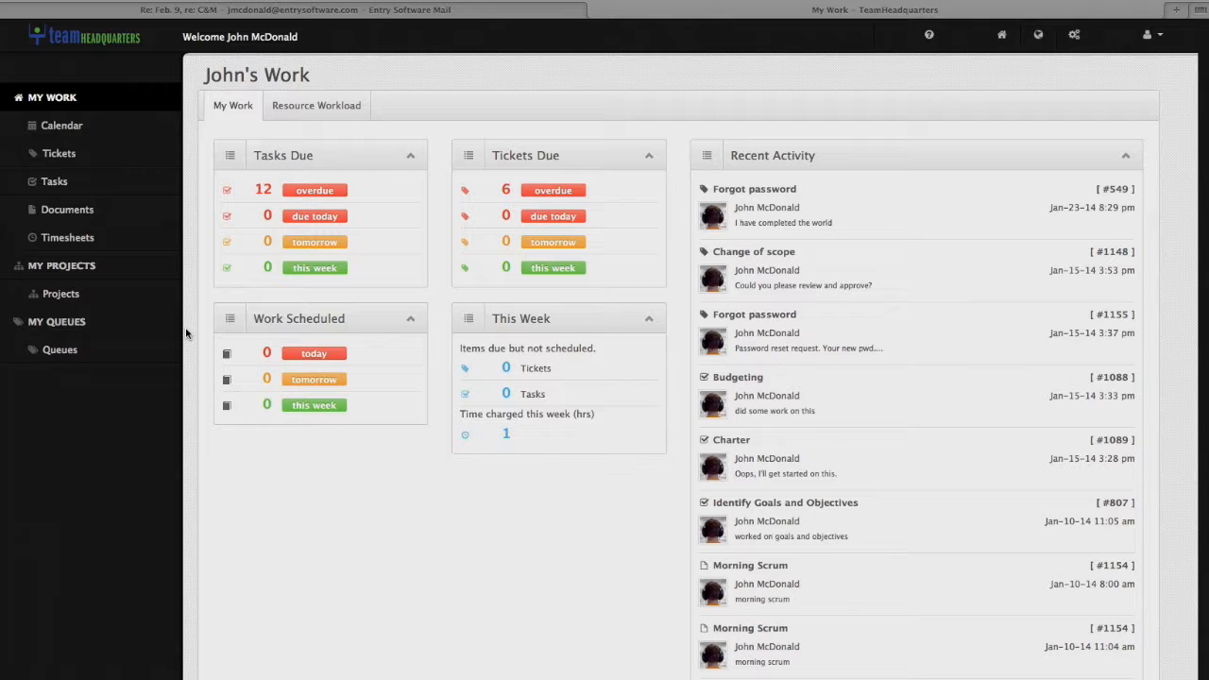
Open the ticket about changing the ERP system to simplify internet orders from the Customer Help Desk queue
left_click(50, 351)
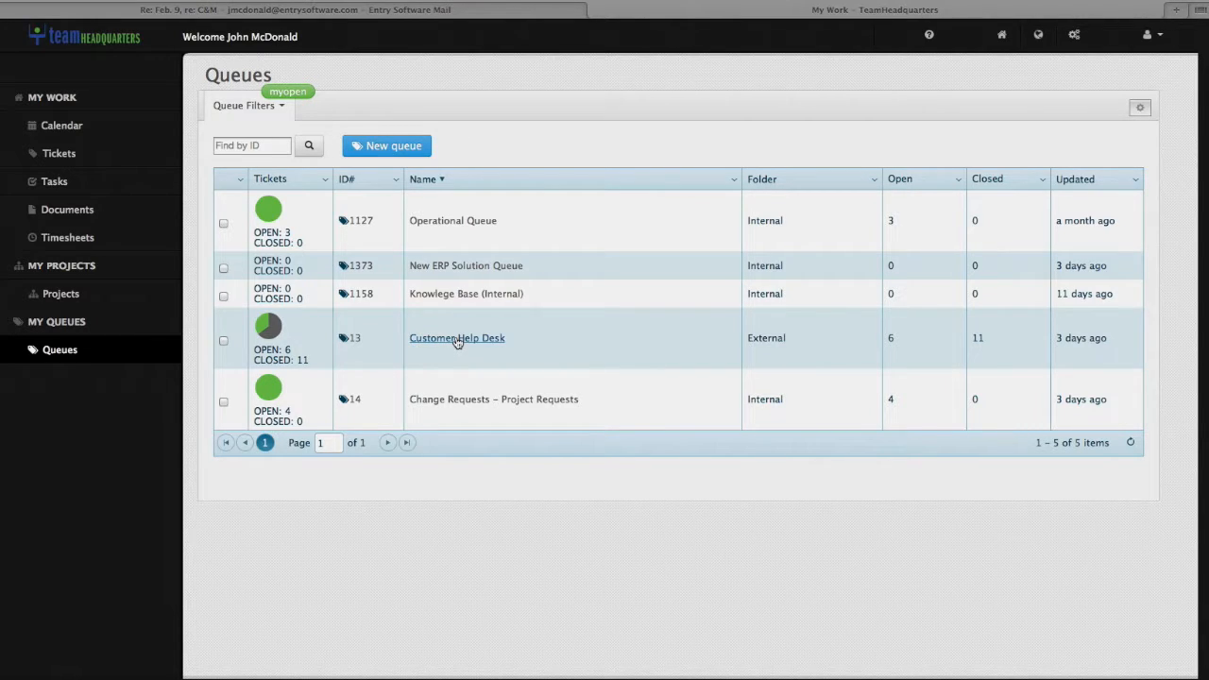
left_click(502, 352)
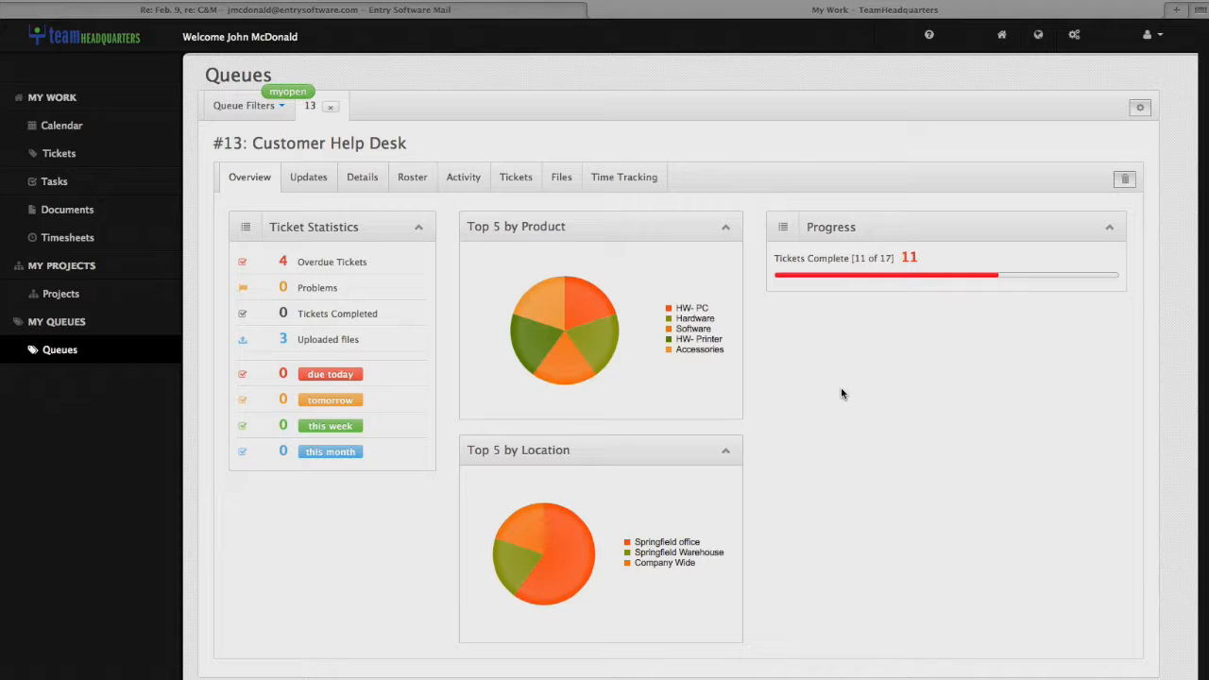
left_click(514, 183)
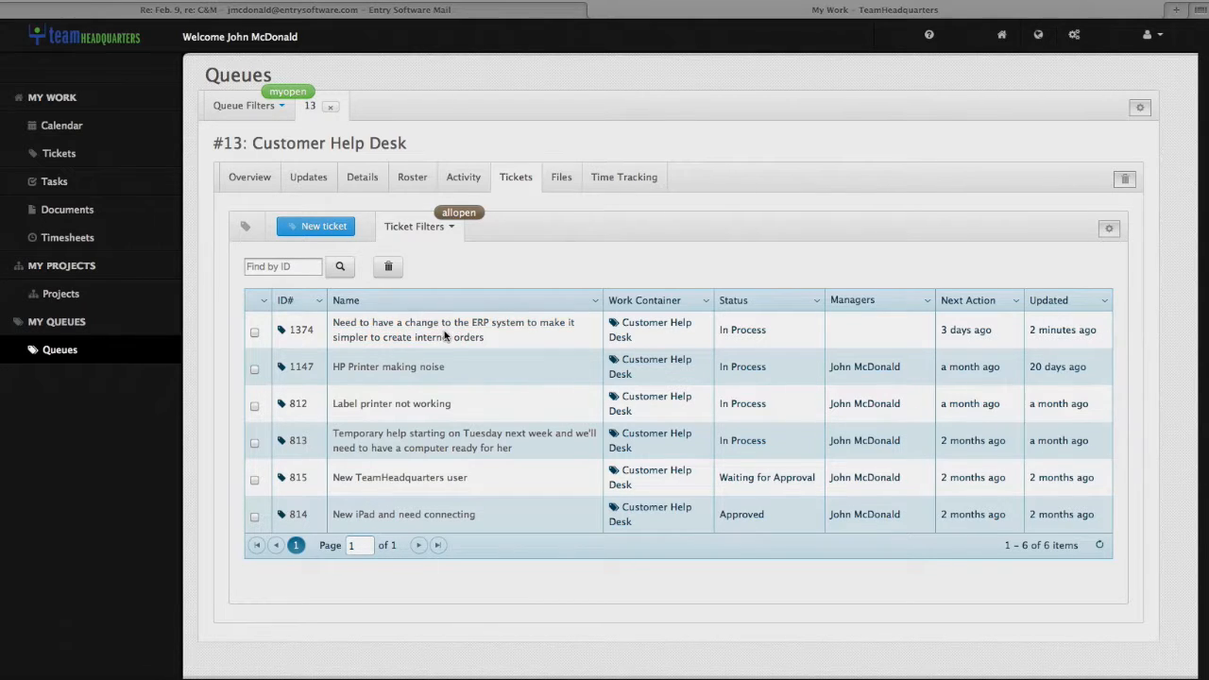
left_click(408, 330)
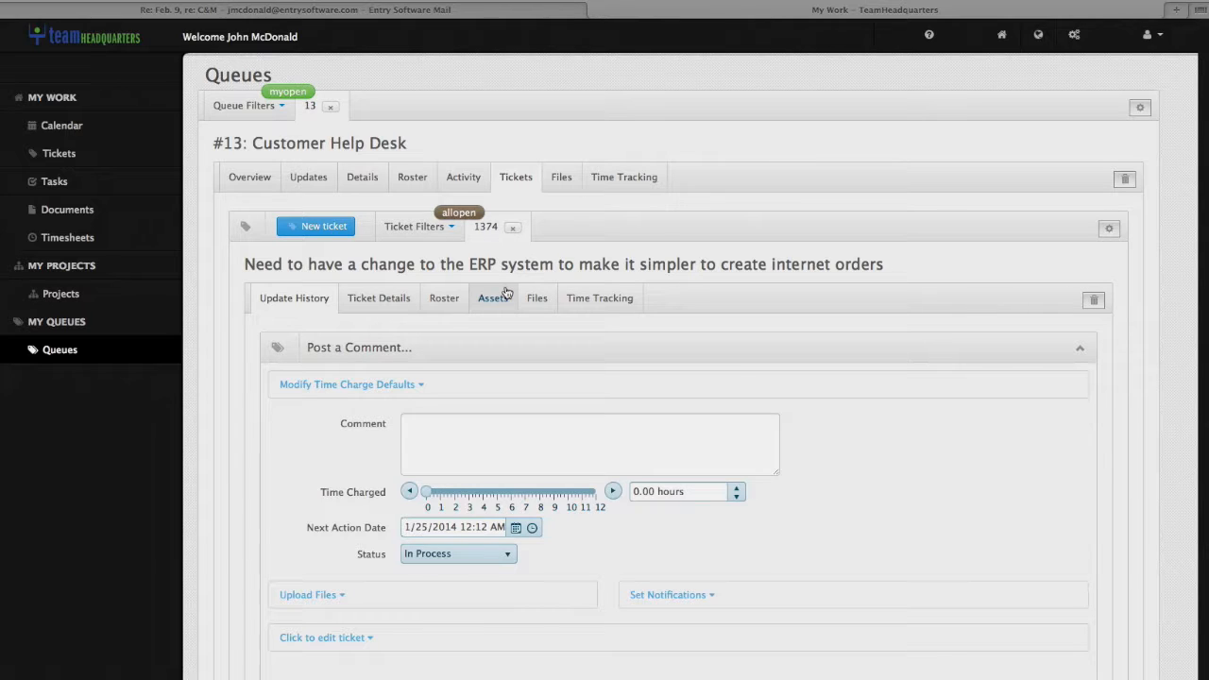
left_click(383, 300)
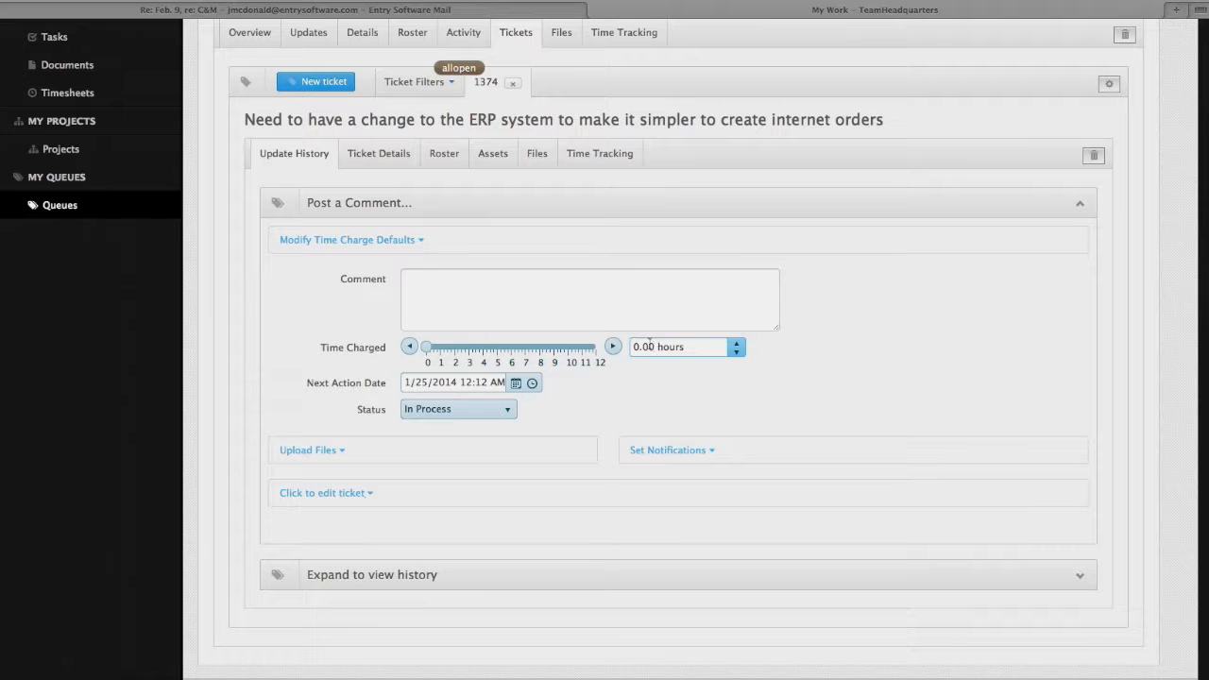
Open the ticket's fields for editing and change its ticket queue to New ERP Solution Queue
left_click(346, 492)
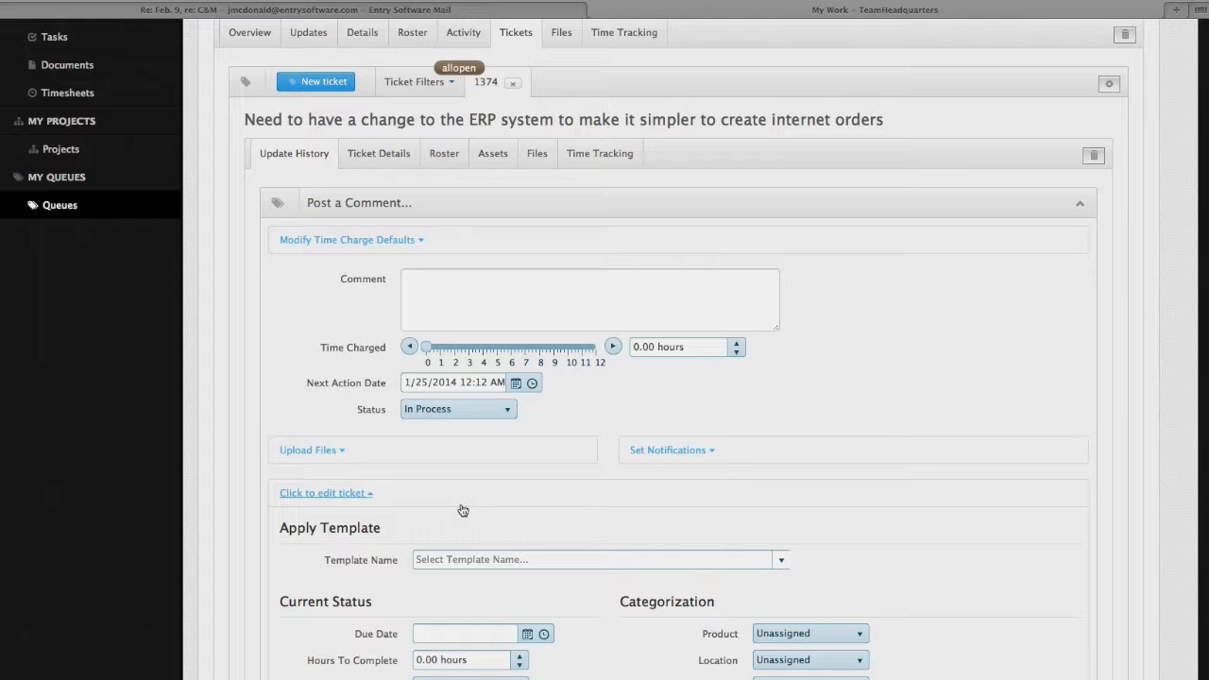
scroll(463, 510, "down", 15)
left_click(567, 443)
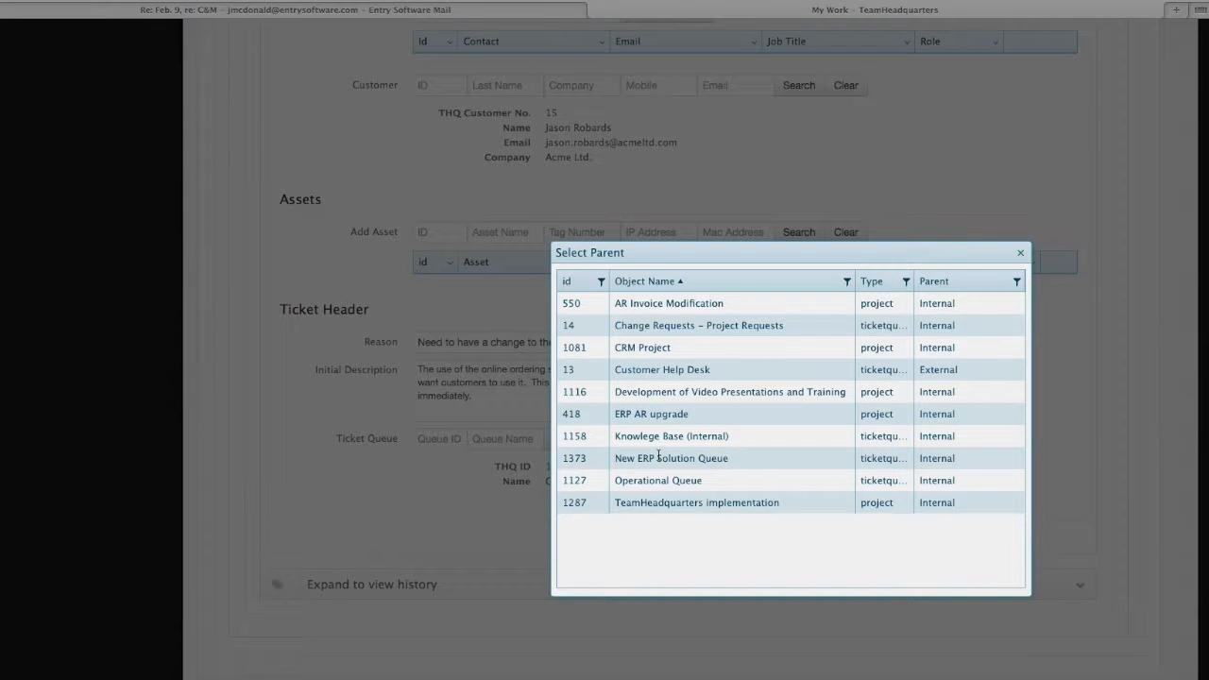
left_click(657, 458)
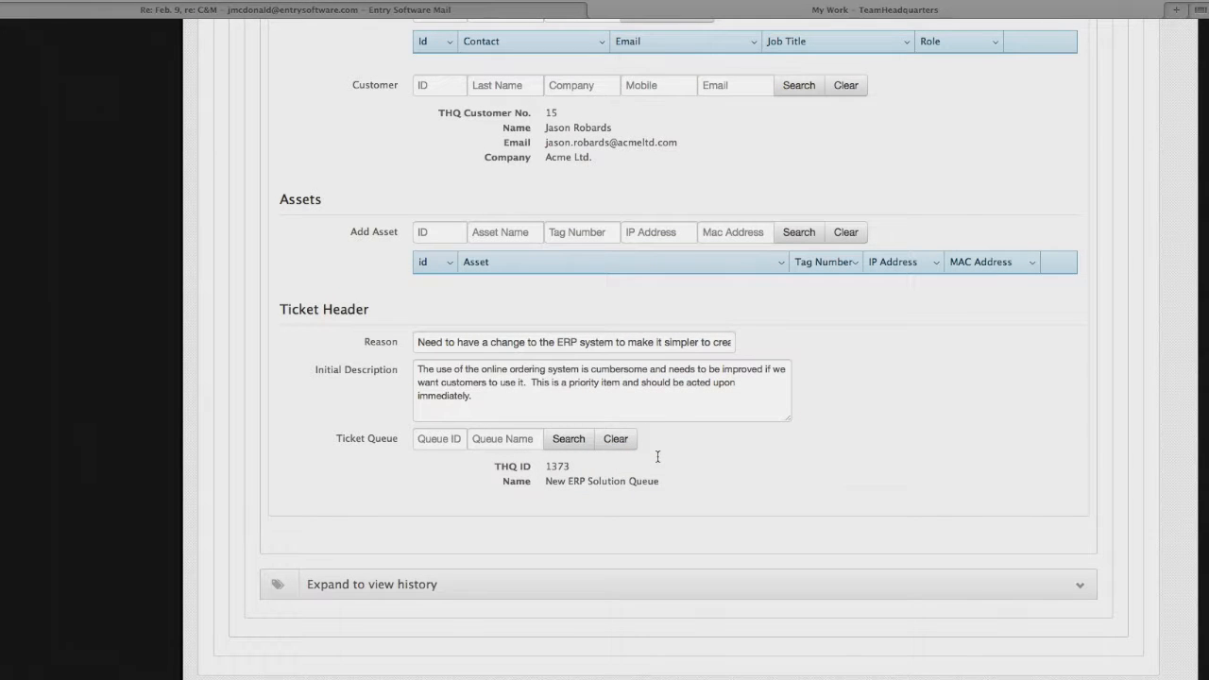
Set the ticket's notifications to go to the customer and to the system administrator from the roster
scroll(658, 457, "up", 10)
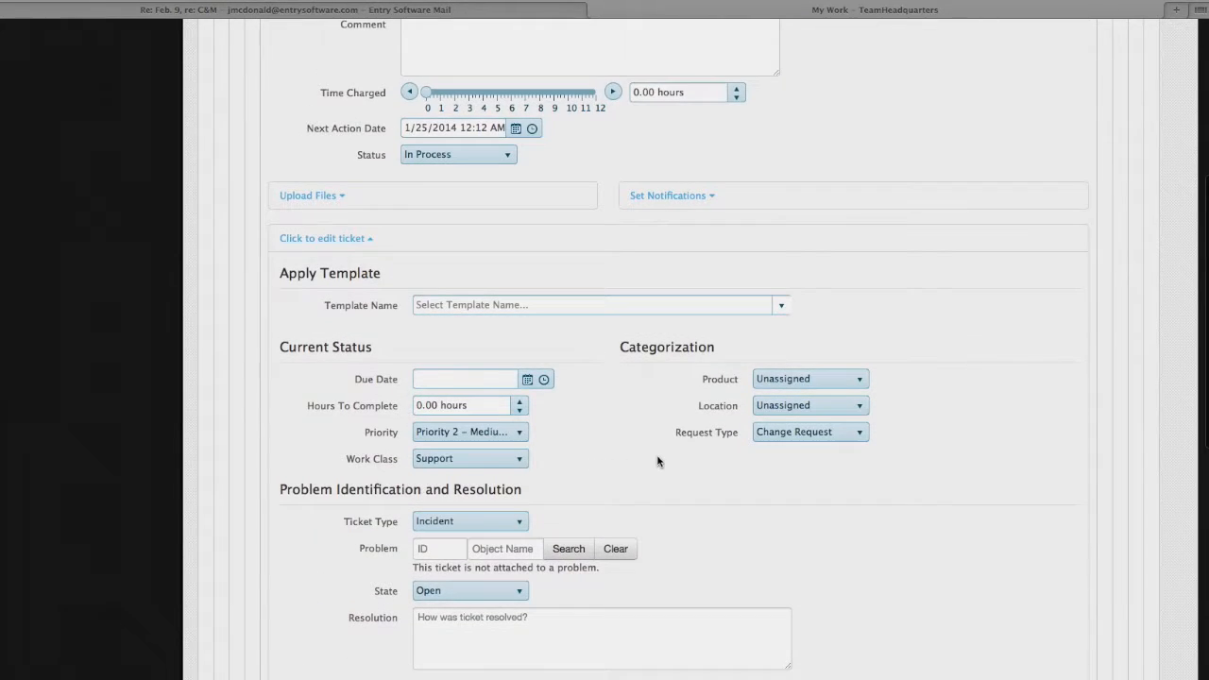
left_click(701, 197)
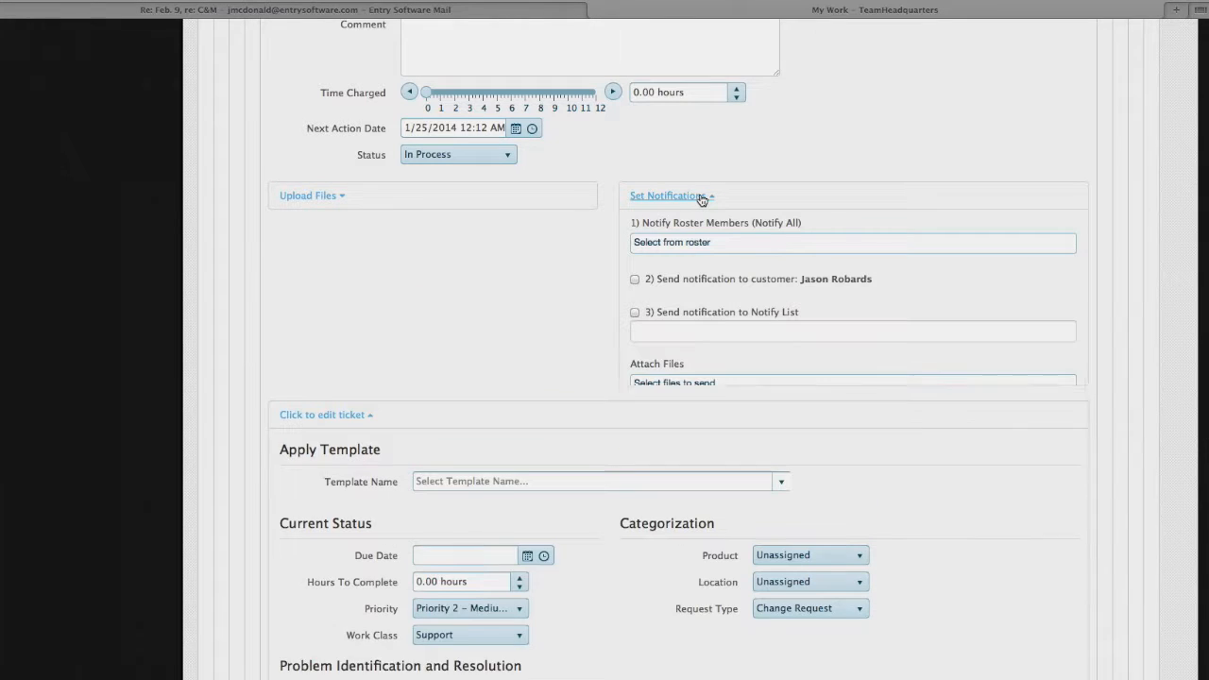
left_click(635, 278)
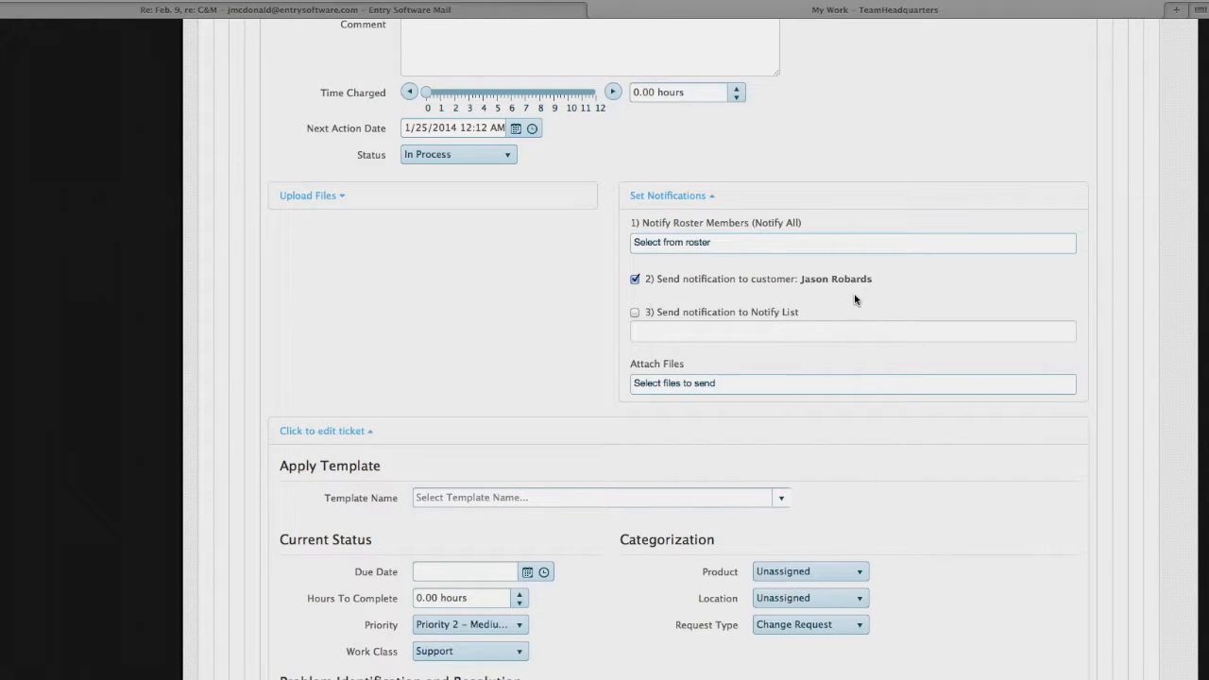
left_click(766, 242)
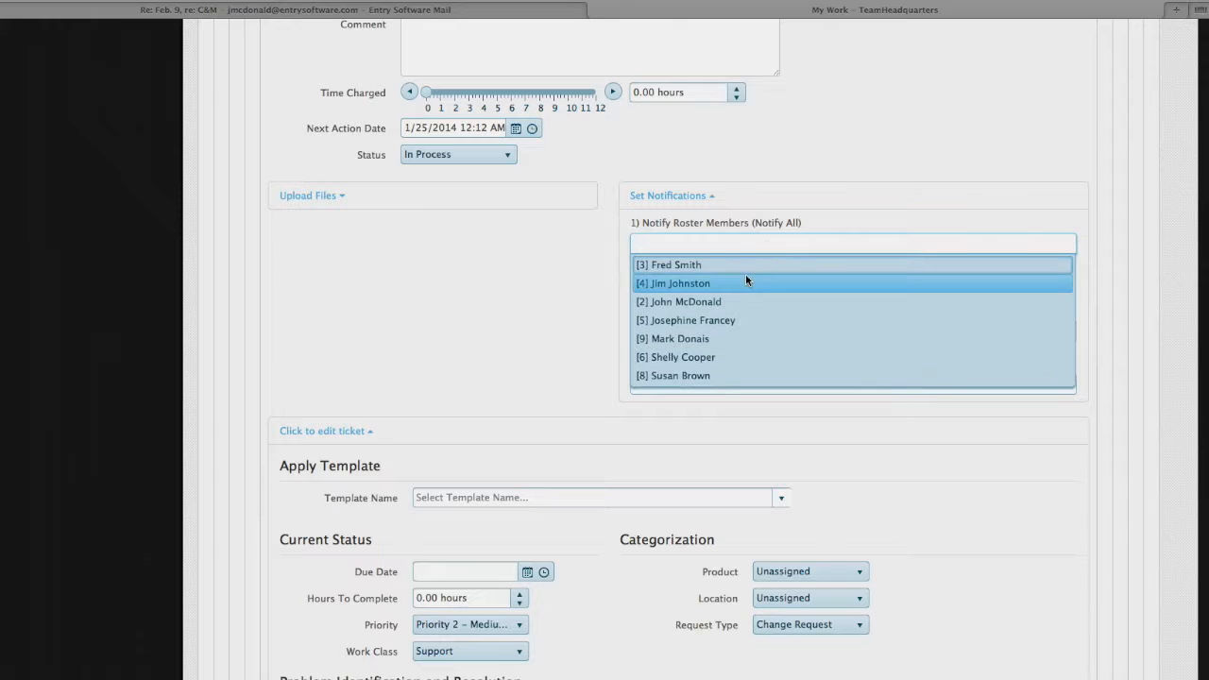
left_click(707, 301)
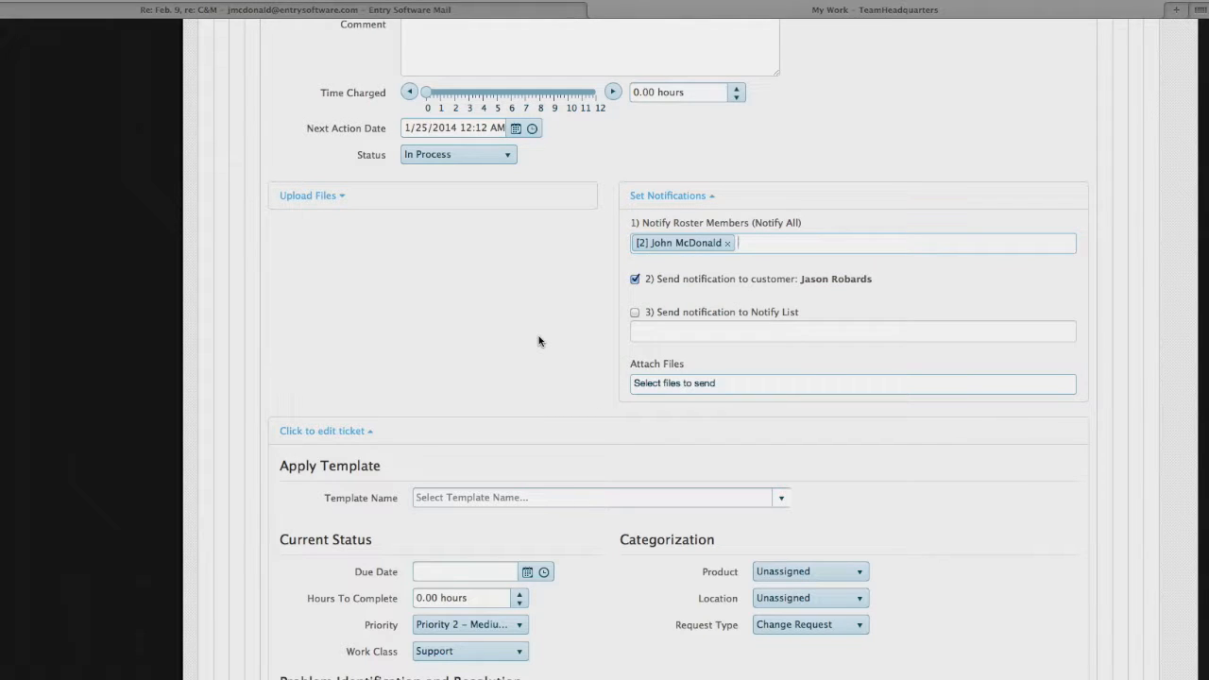
Set the Product category of the ticket to ERP System
scroll(538, 336, "down", 3)
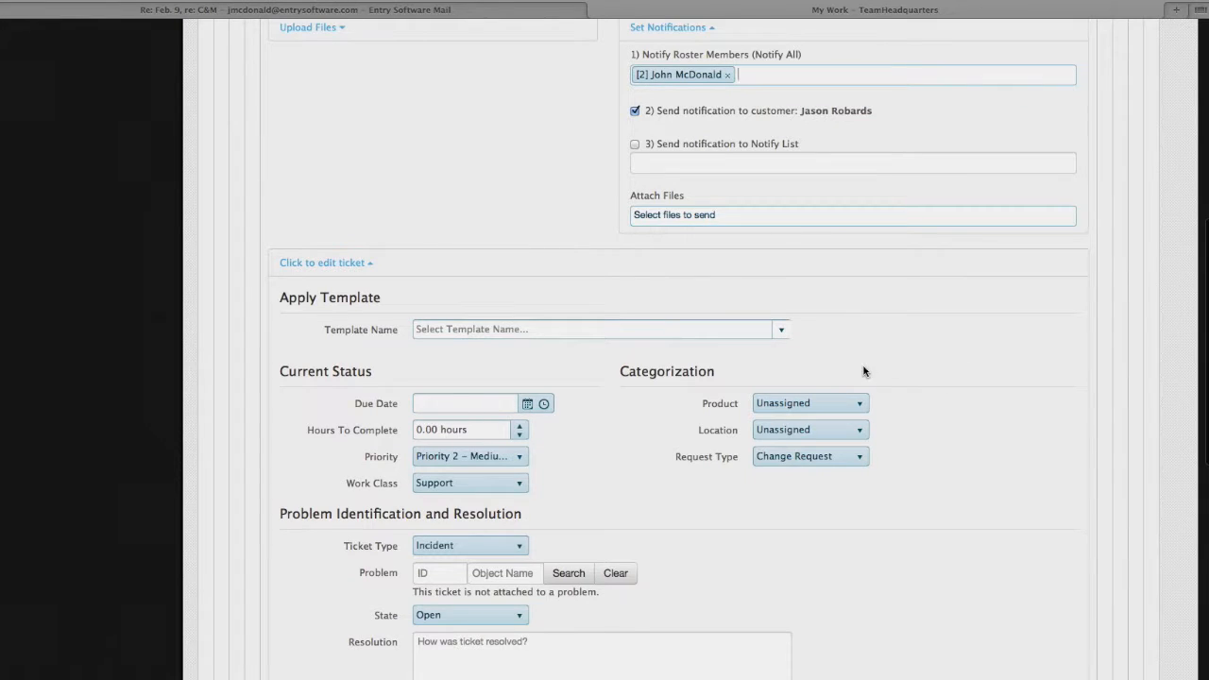
left_click(858, 413)
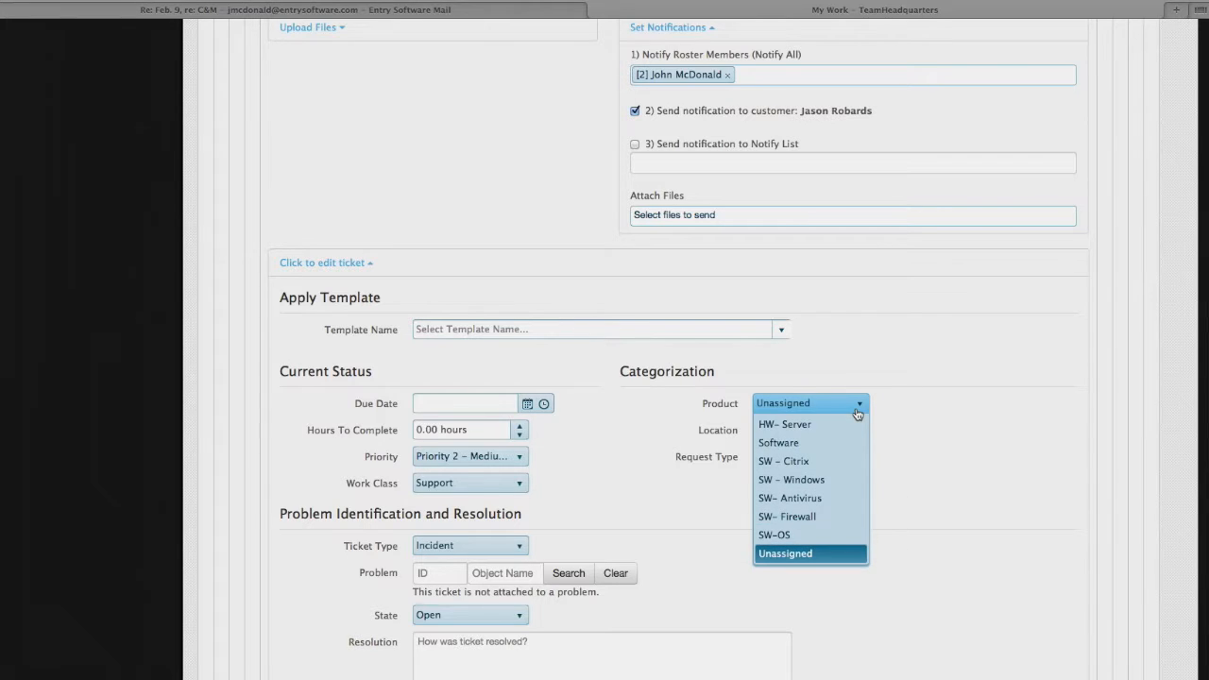
scroll(827, 438, "up", 4)
scroll(827, 438, "up", 1)
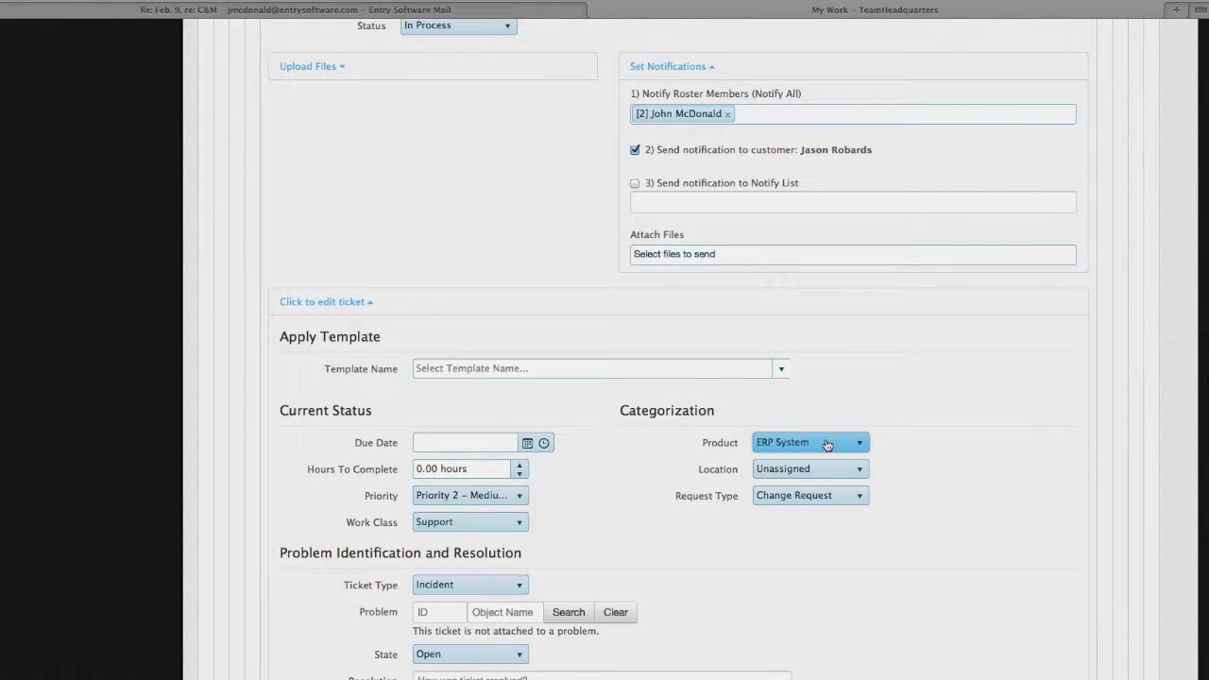
Add the system administrator to the ticket's roster and save the ticket update
scroll(645, 339, "down", 3)
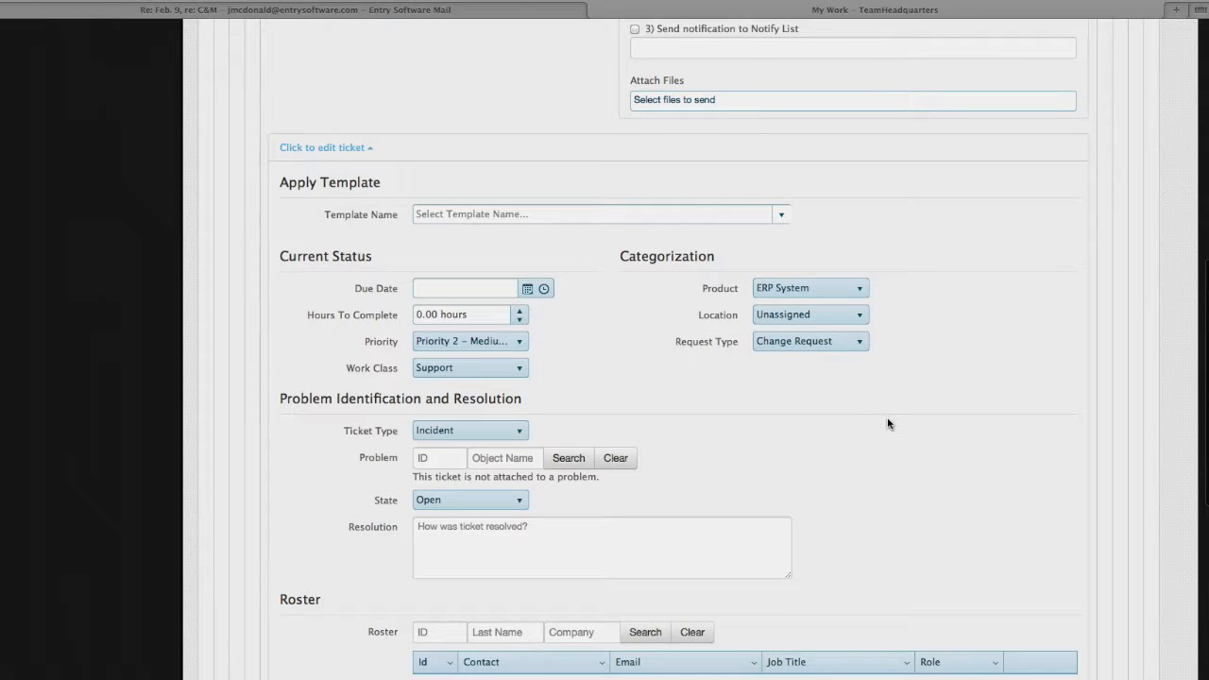
scroll(804, 400, "down", 4)
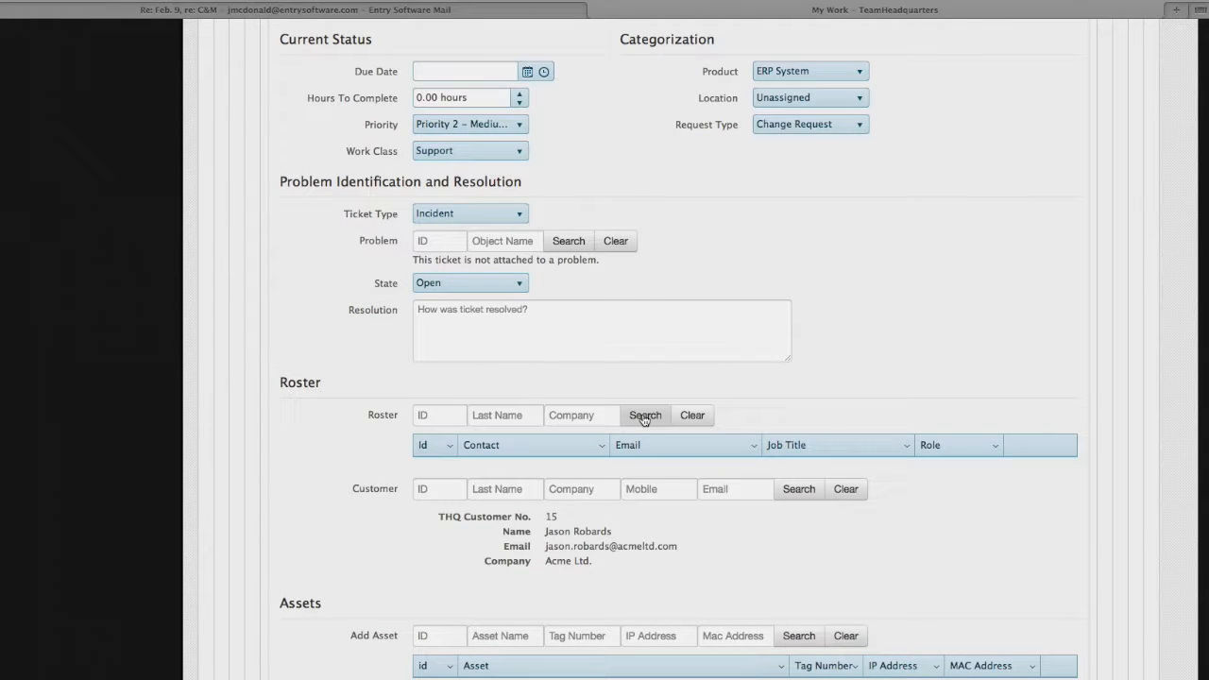
left_click(644, 417)
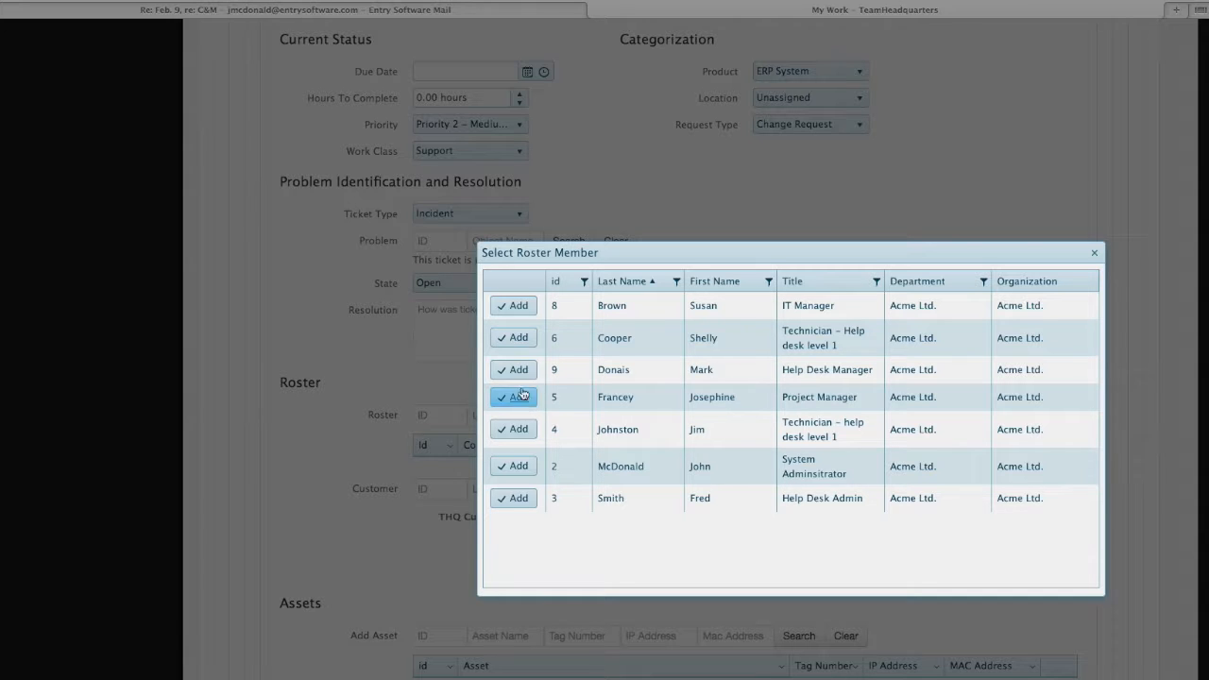
left_click(511, 464)
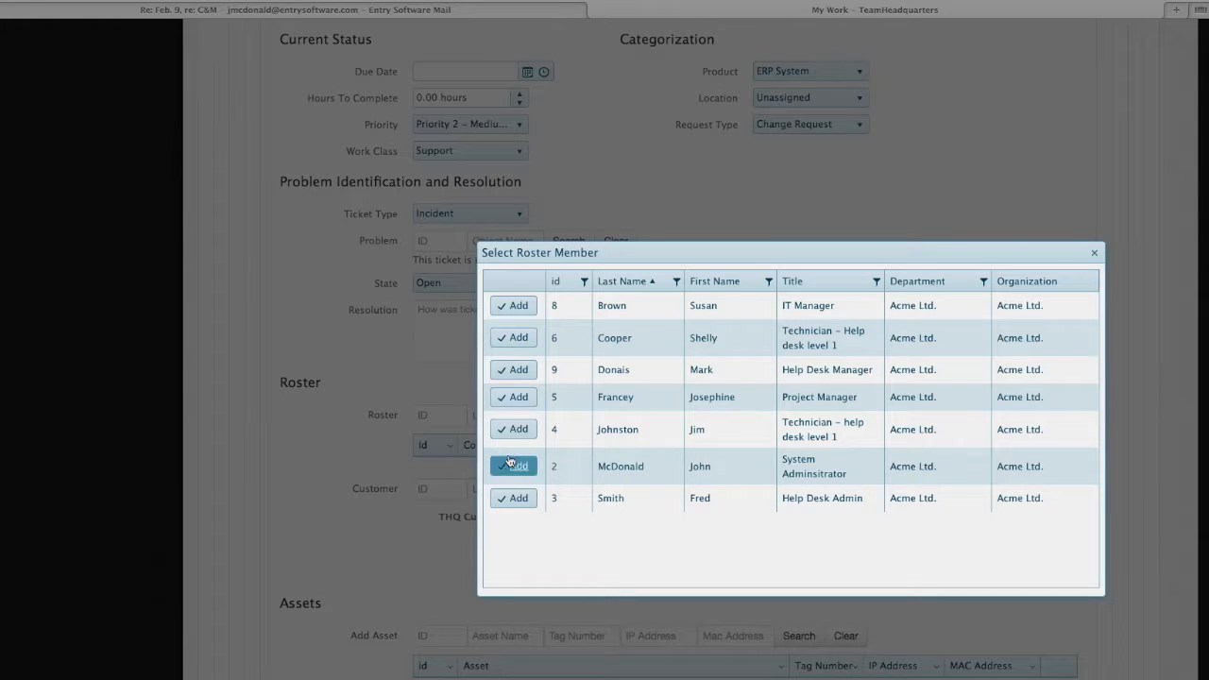
left_click(1091, 255)
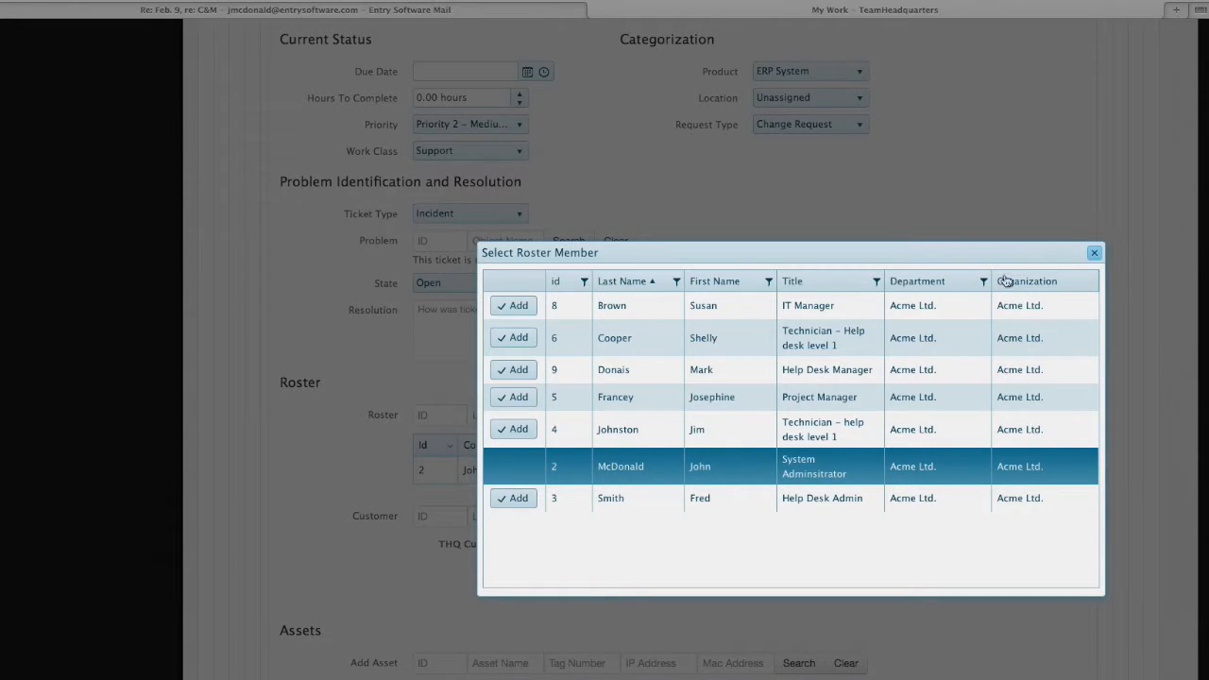
scroll(359, 515, "down", 5)
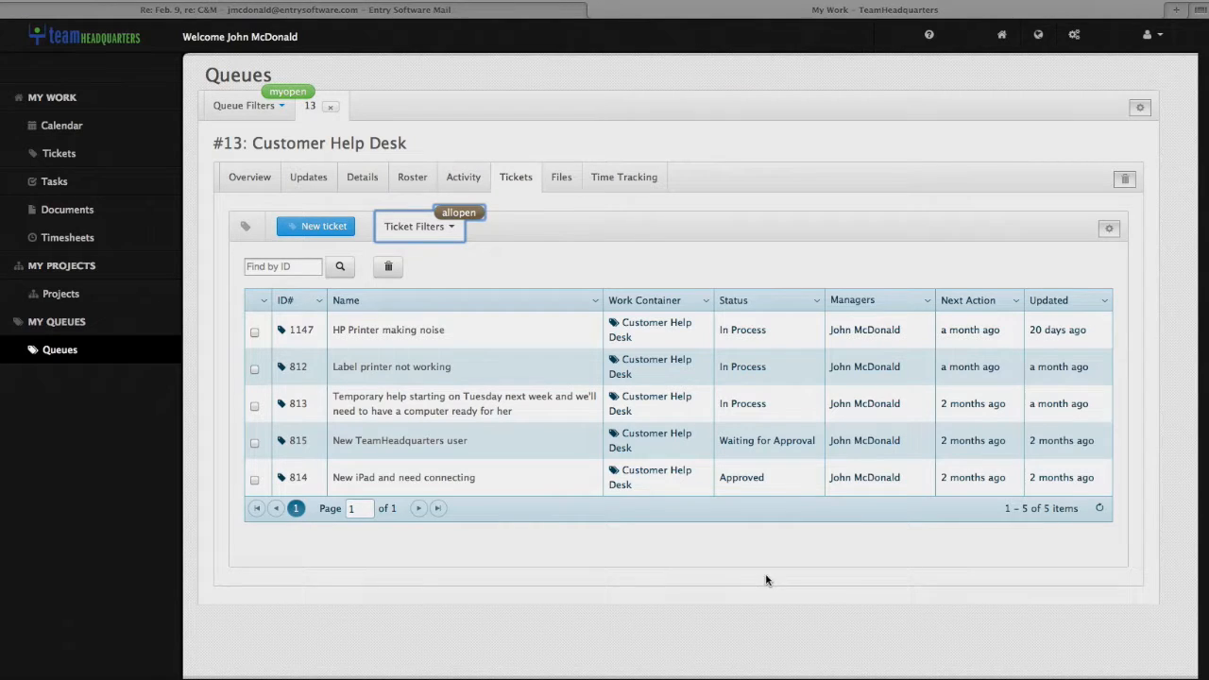
Open the New ERP Solution Queue and view its tickets to check the moved request
left_click(68, 351)
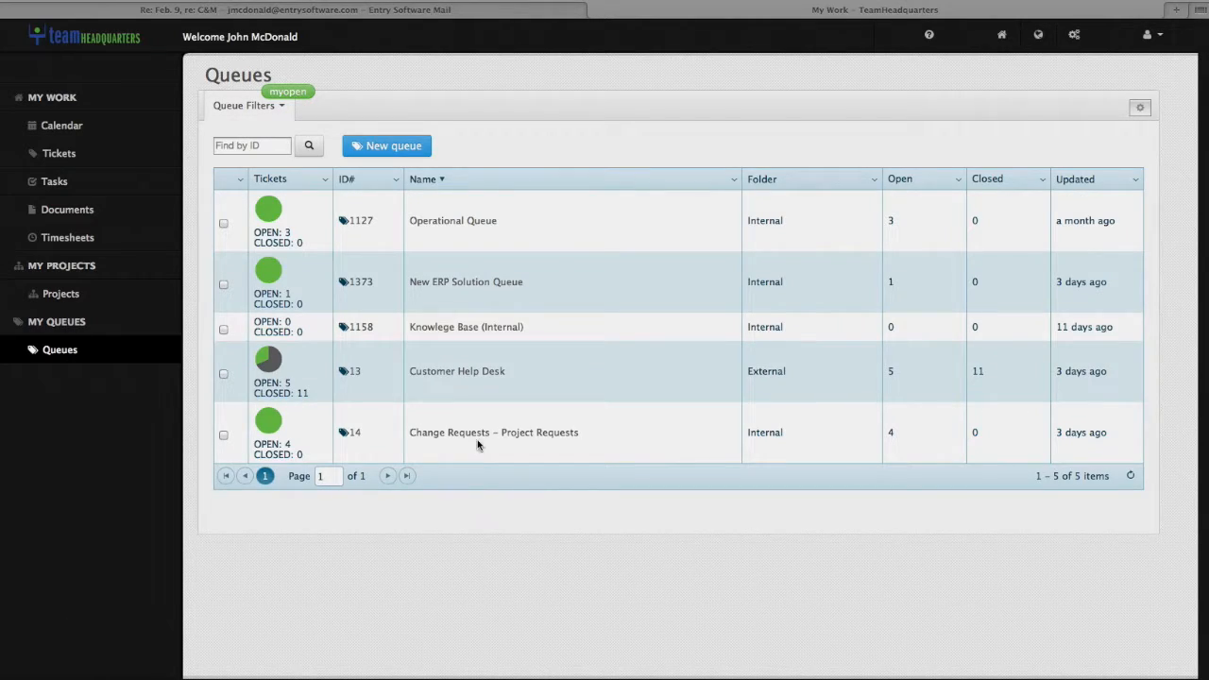
left_click(466, 282)
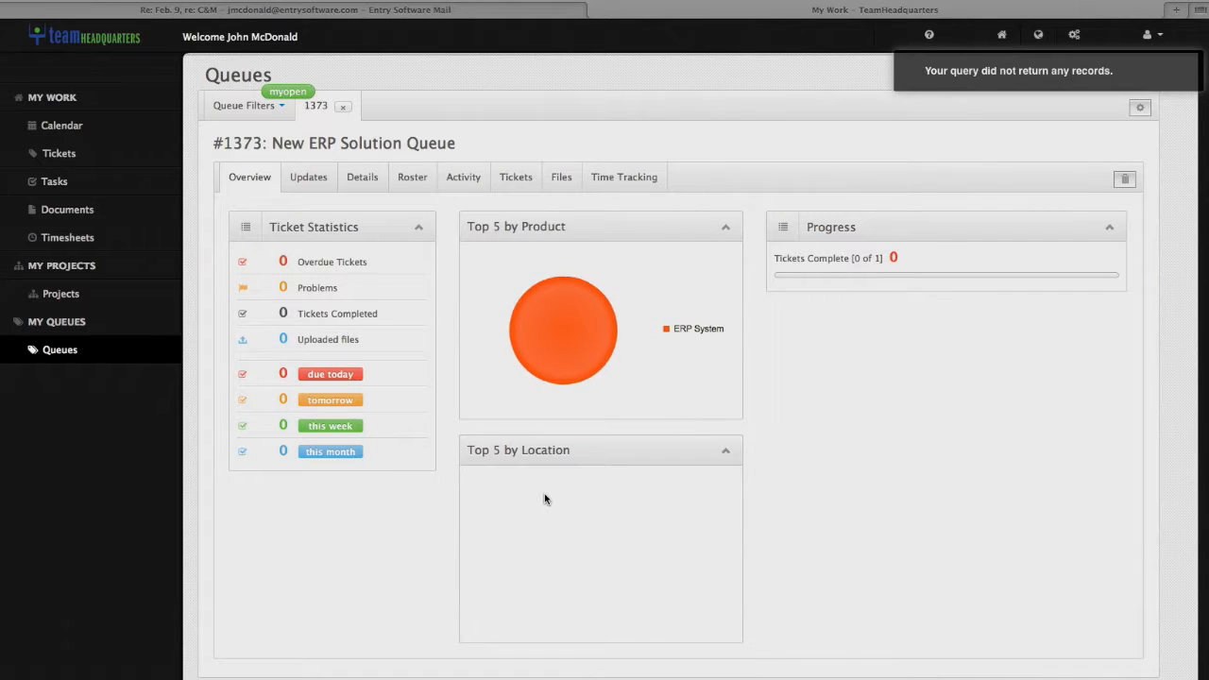
left_click(516, 179)
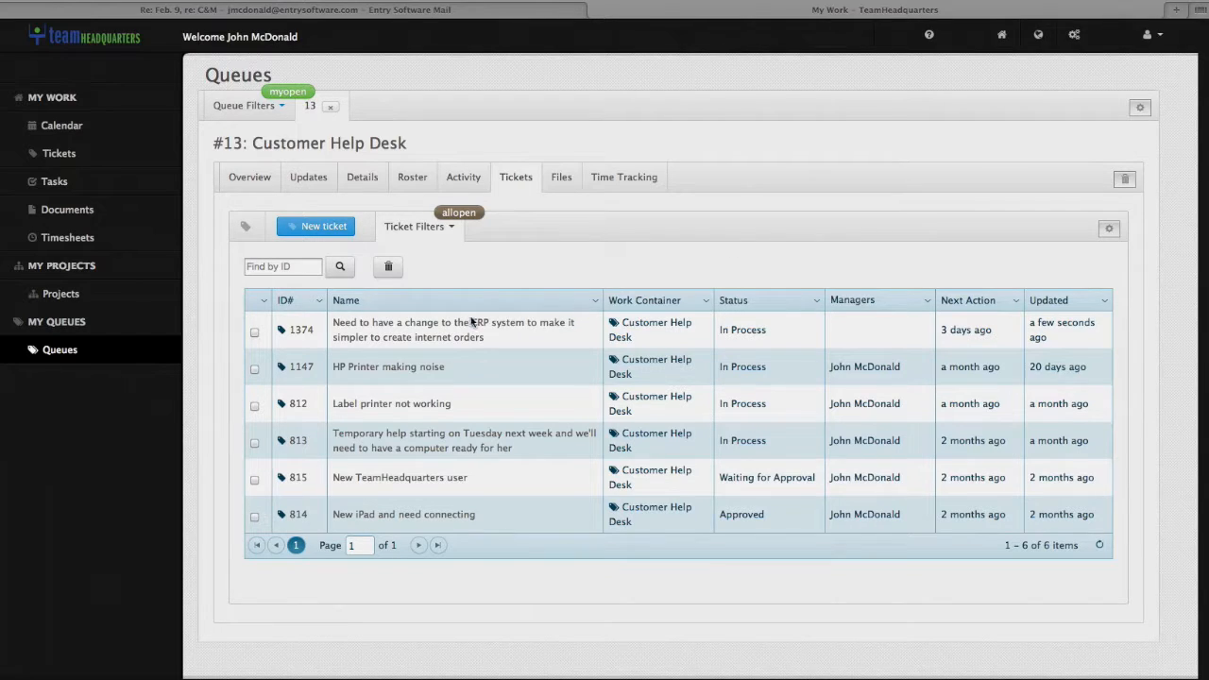
Open the ERP internet orders ticket in the Customer Help Desk queue for editing and apply the "Move to ERP and notify Manager" template
left_click(395, 325)
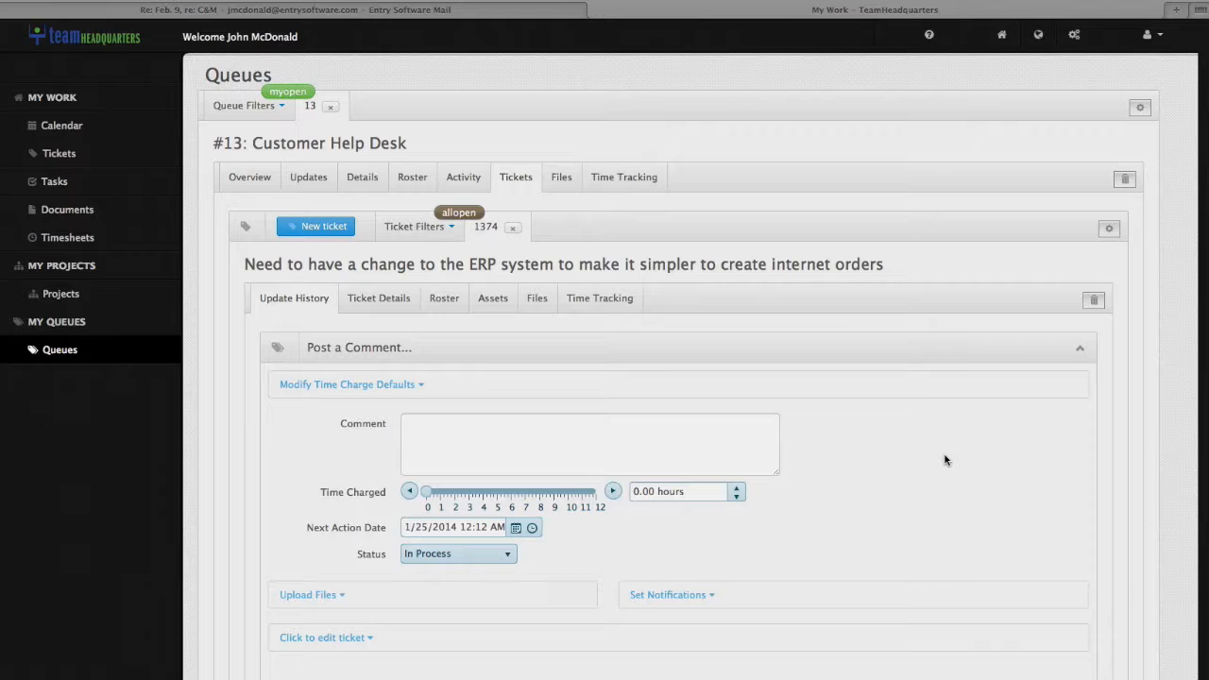
scroll(944, 459, "down", 2)
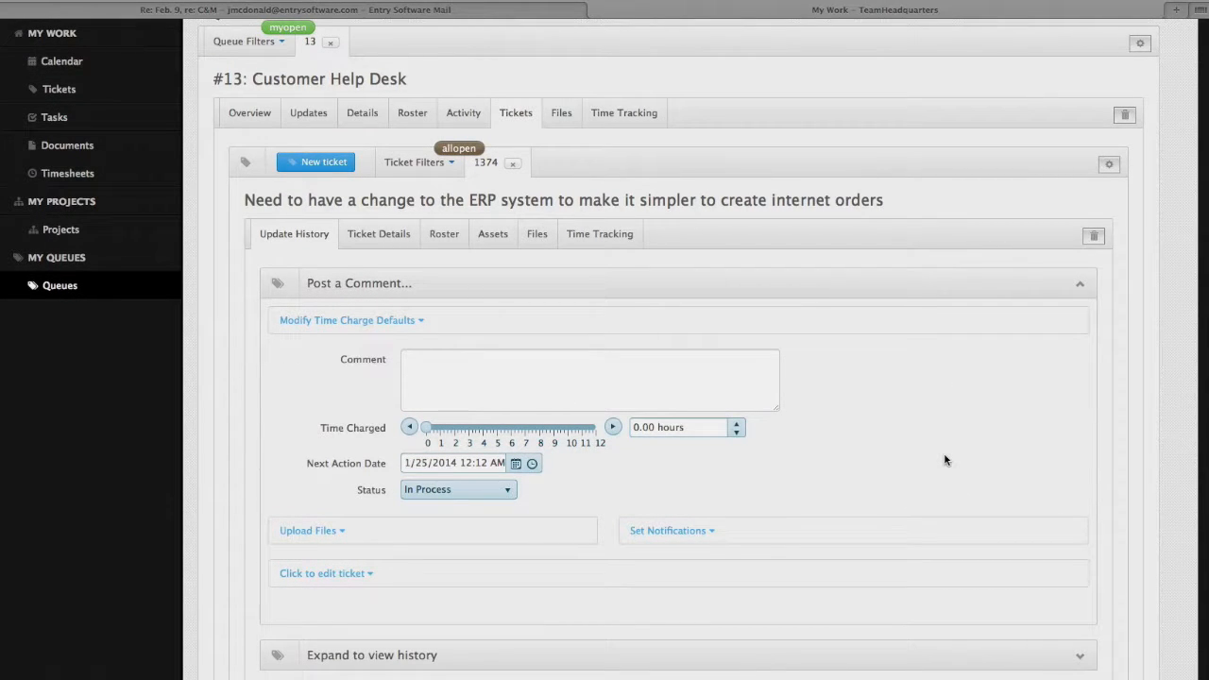
scroll(945, 460, "up", 1)
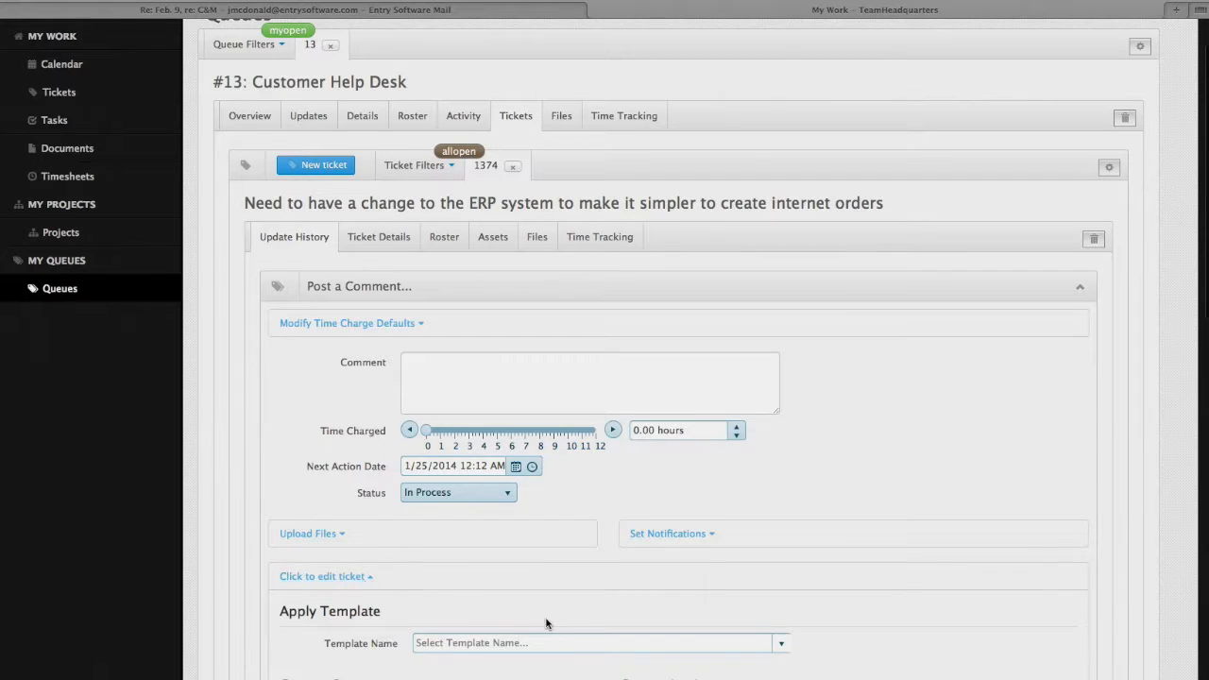
scroll(542, 623, "down", 3)
left_click(518, 534)
left_click(765, 535)
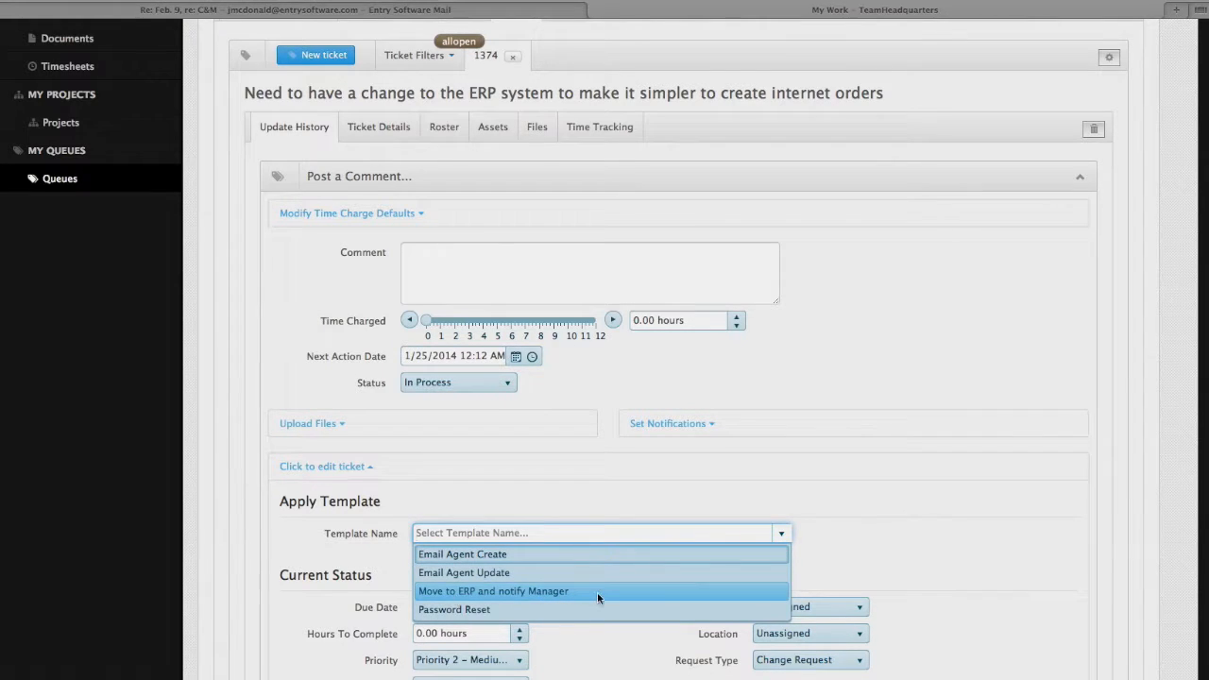
left_click(517, 591)
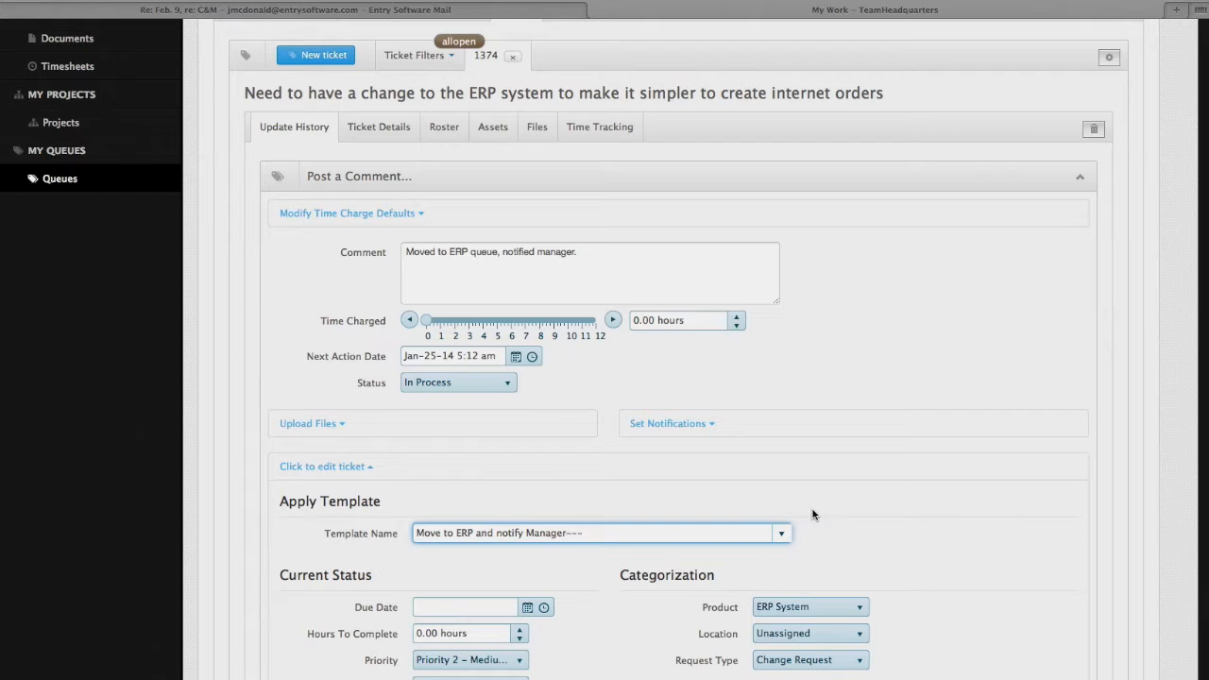
Review the notification, categorization, roster and ticket header fields after applying the template
scroll(850, 553, "down", 3)
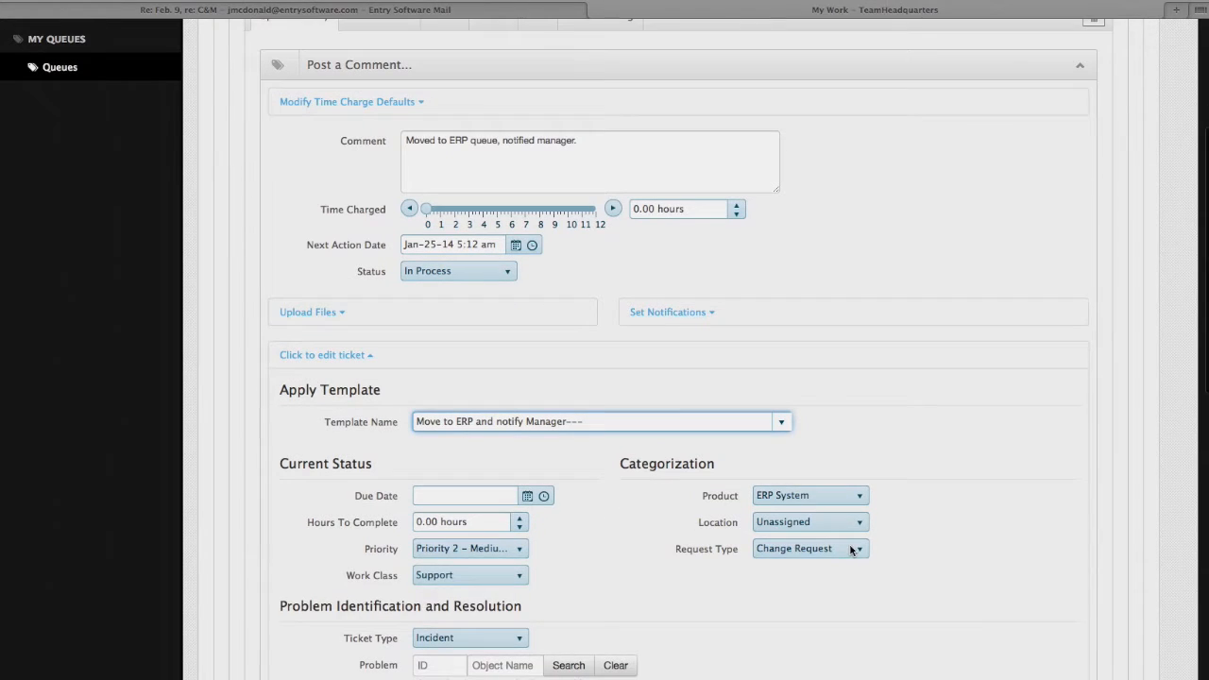
left_click(696, 313)
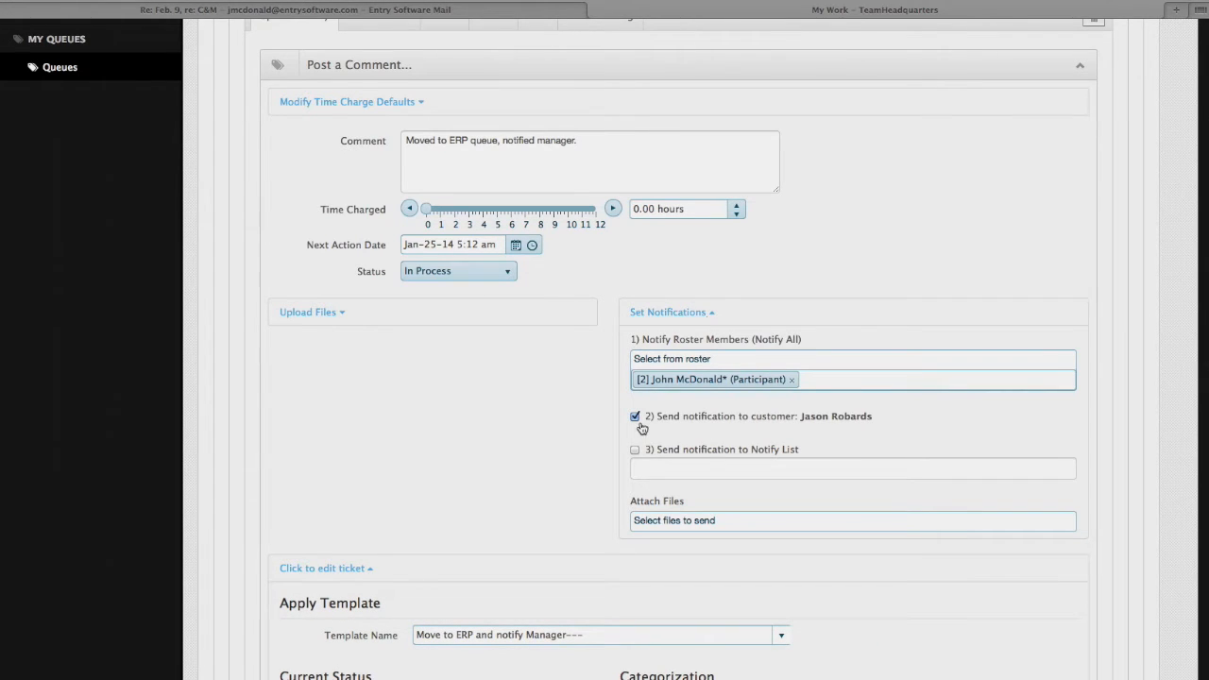
scroll(550, 425, "down", 10)
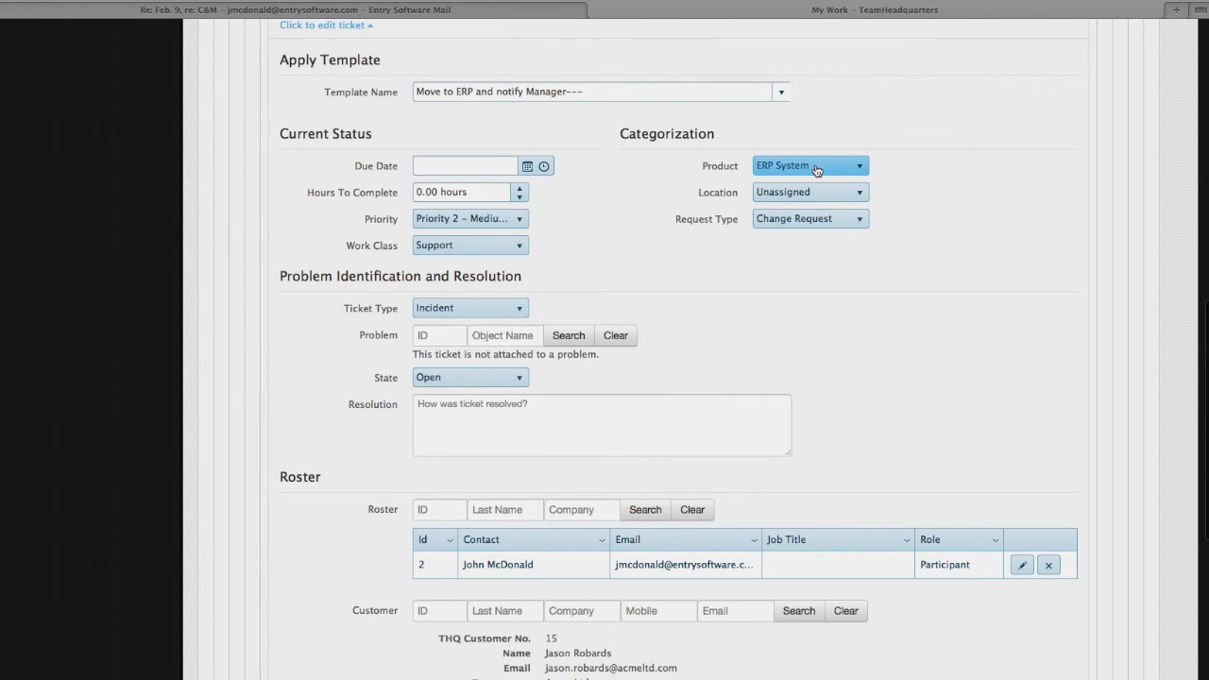
scroll(886, 304, "down", 5)
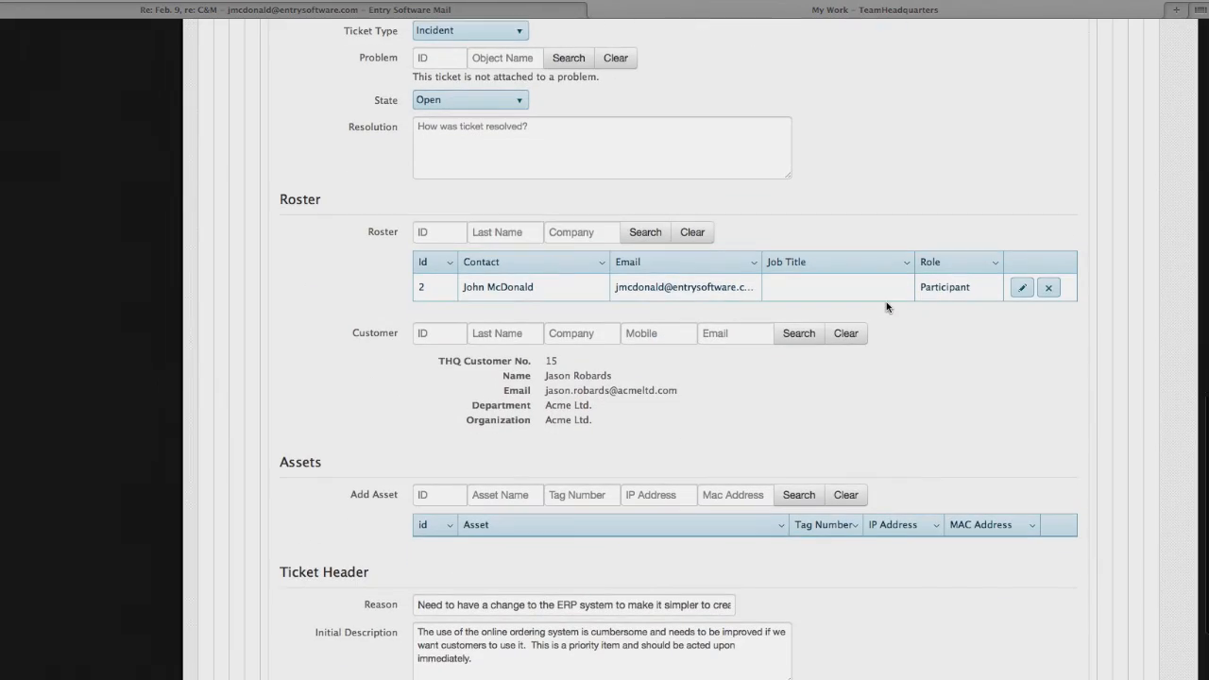